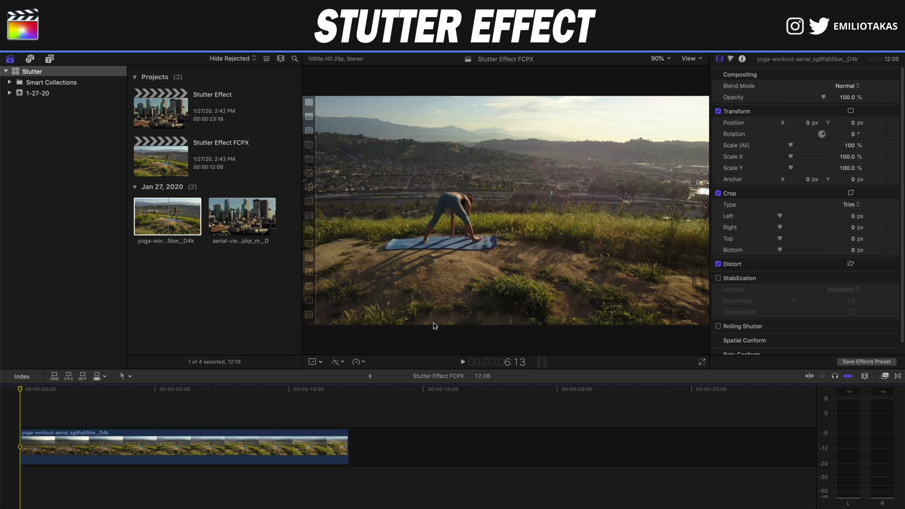
Cut the yoga clip at 2:04 with the Blade tool.
key("space")
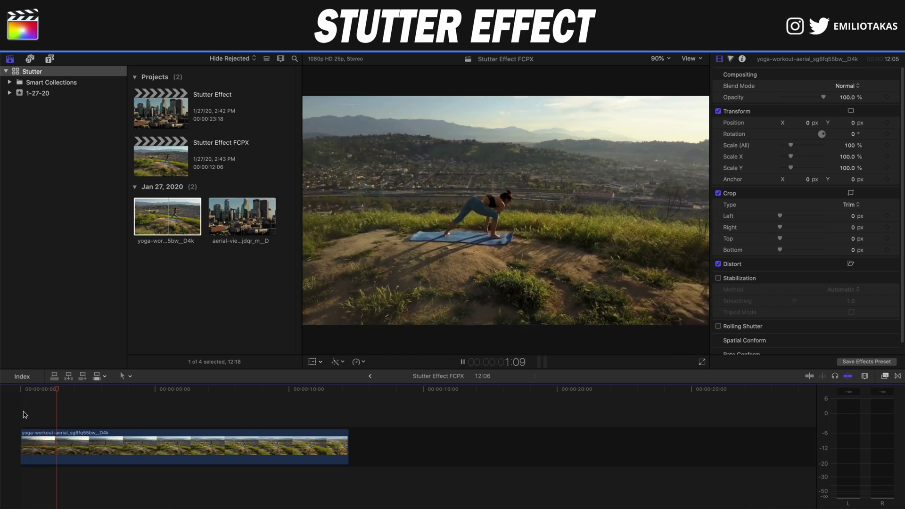
key("space")
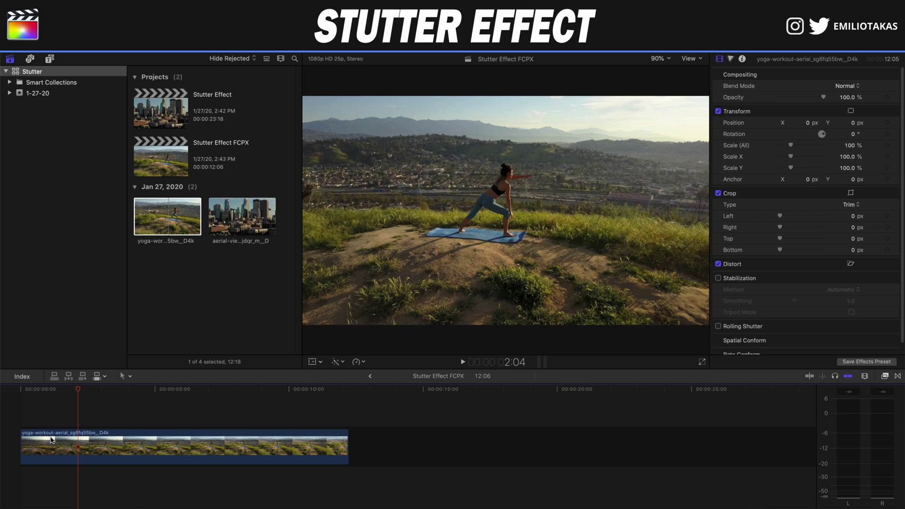
key("b")
left_click(81, 436)
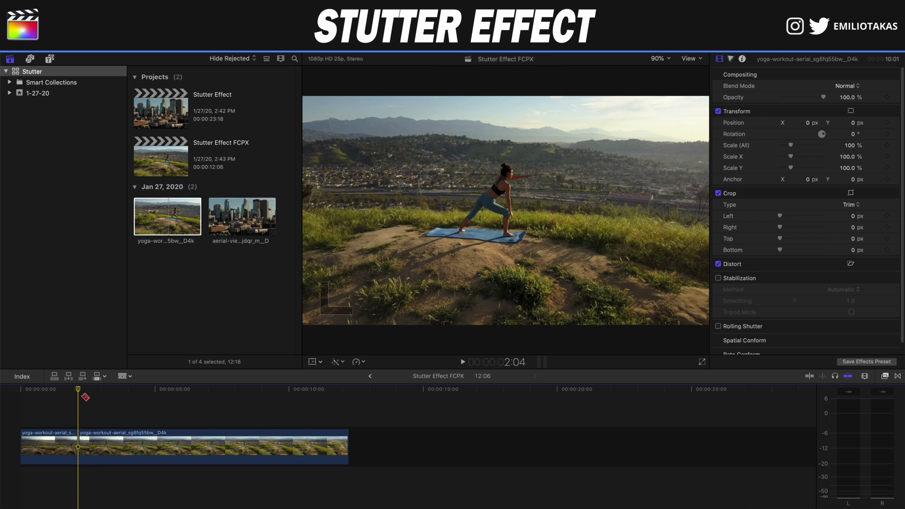
Cut the yoga clip again at 8:00 and select the middle section.
left_click_drag(80, 391, 237, 395)
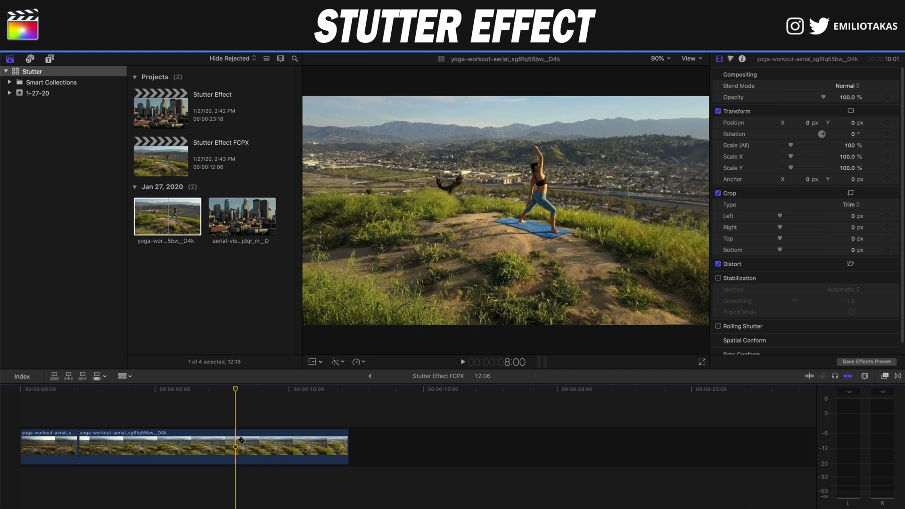
left_click(239, 440)
key("a")
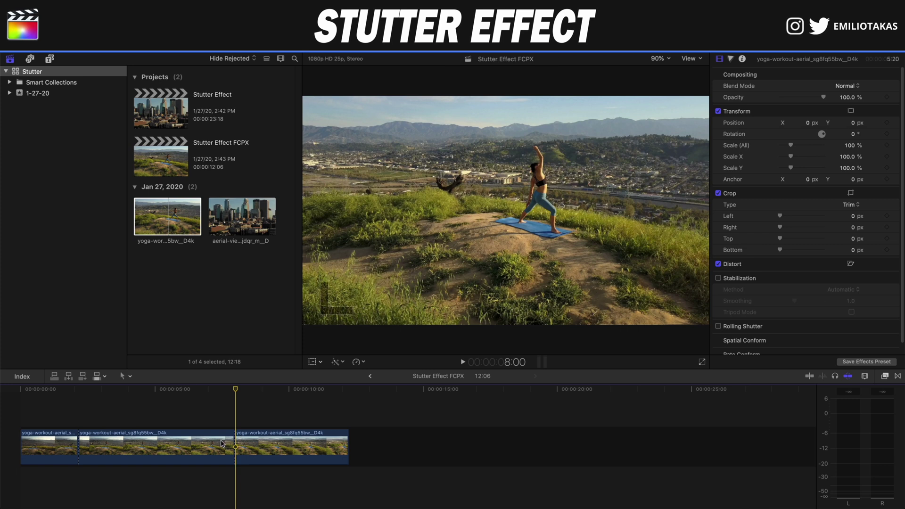
left_click(197, 443)
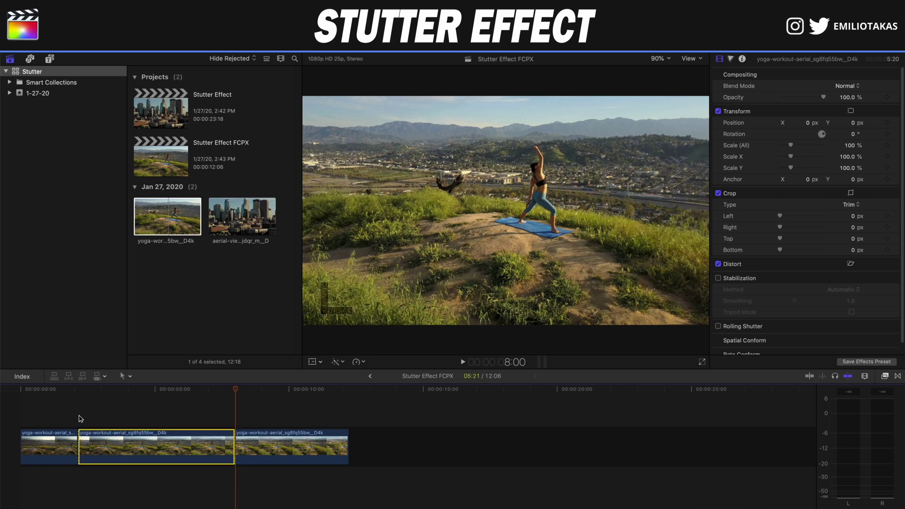
Show the middle yoga section's retime bar at Normal (100%), zoomed in on its start.
key("Up")
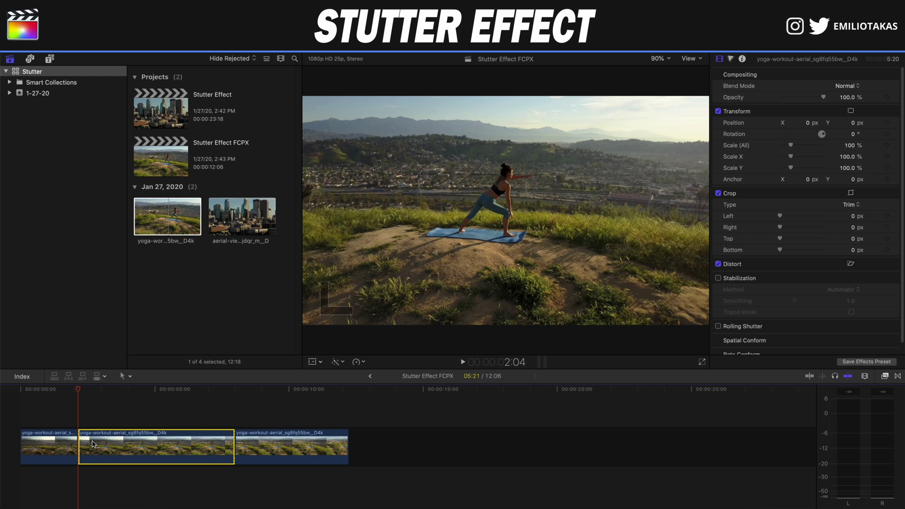
key("super+r")
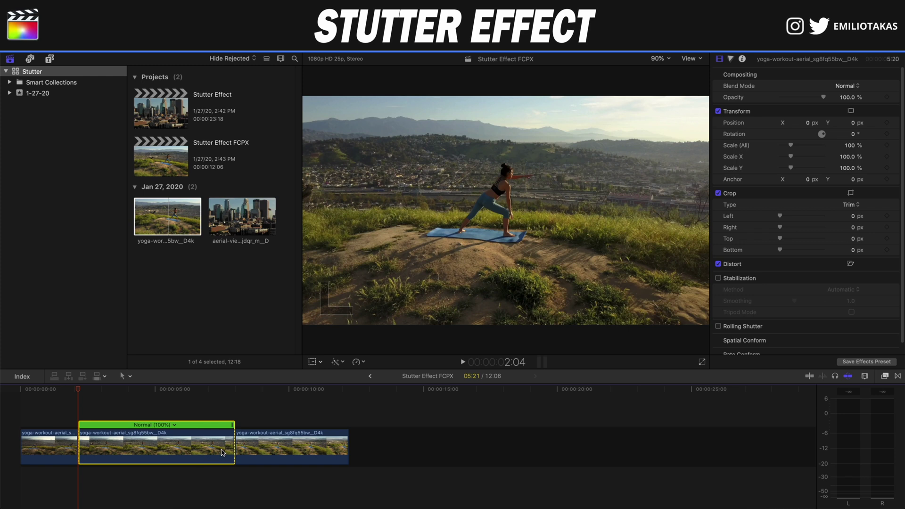
key("super+equal")
key("super+equal")
key("super+equal")
left_click(79, 411)
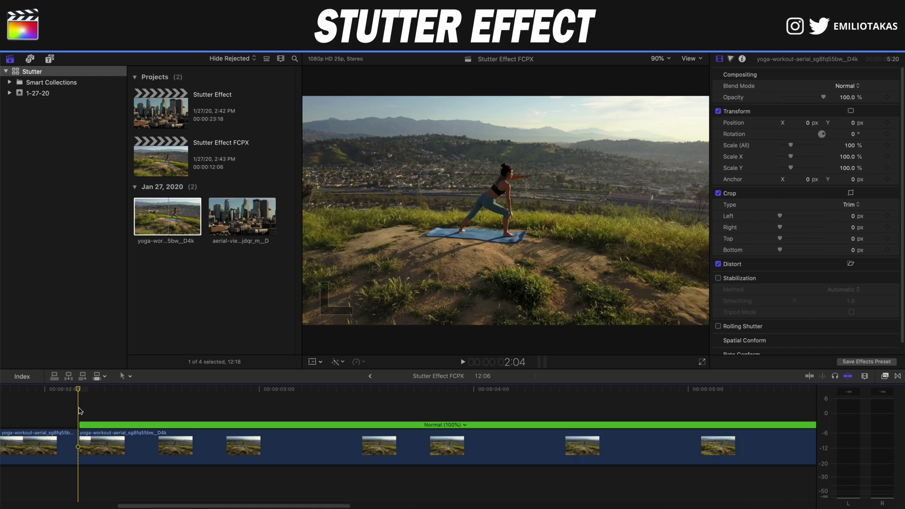
Speed the middle yoga section up into a 3-frame sliver with the retime handle.
key("Right")
key("Right")
key("Right")
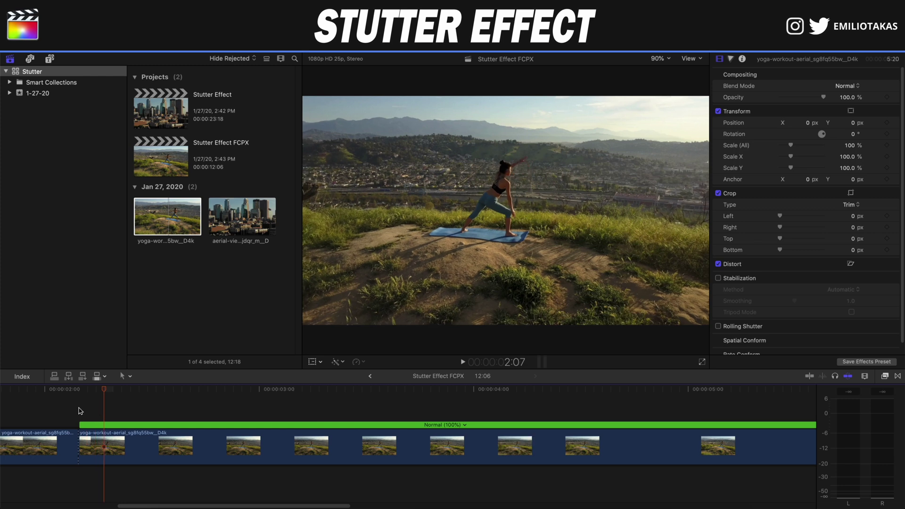
key("super+minus")
left_click_drag(715, 427, 103, 429)
left_click(92, 412)
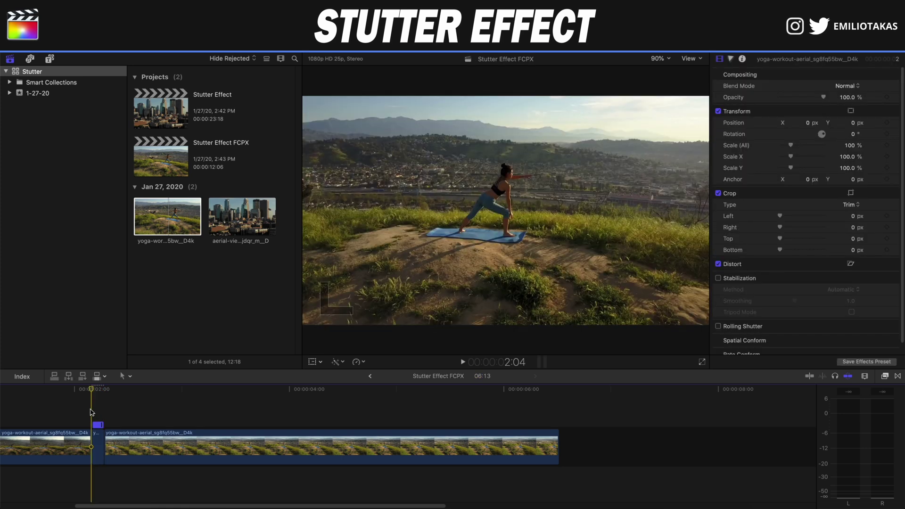
Paste two more copies of the sliver right after it.
left_click(99, 442)
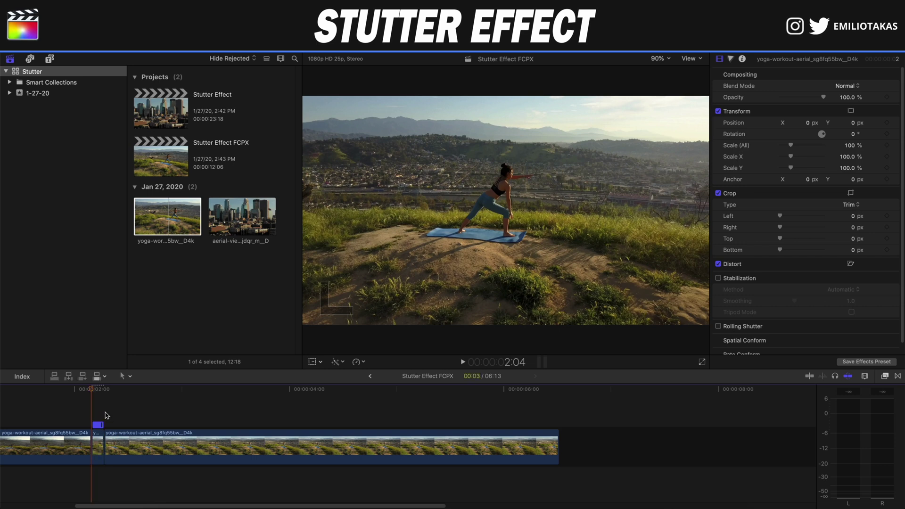
left_click(104, 416)
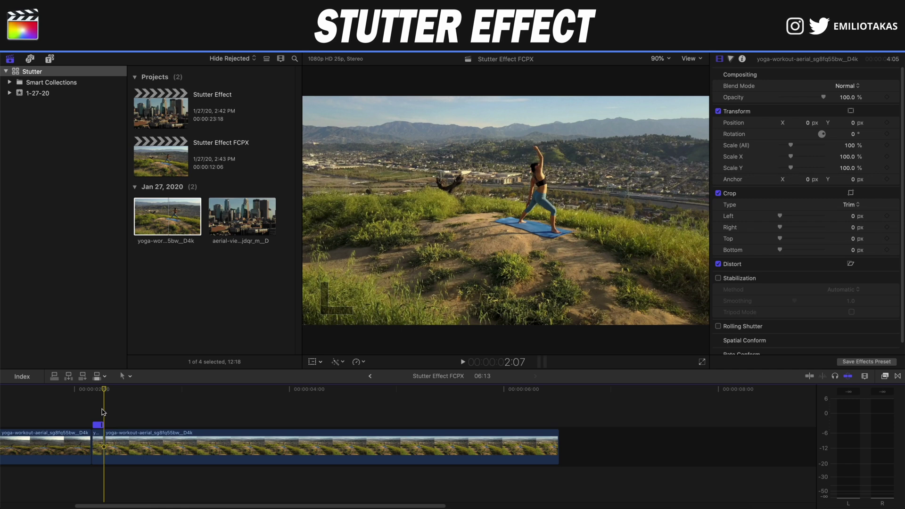
key("super+v")
key("super+v")
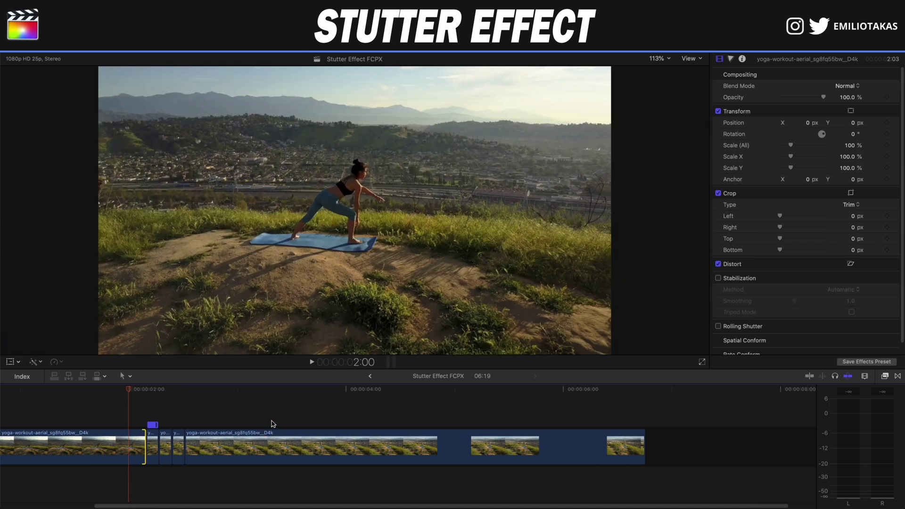
Add a Cross Dissolve between the yoga clips after the stutter slivers.
left_click(143, 418)
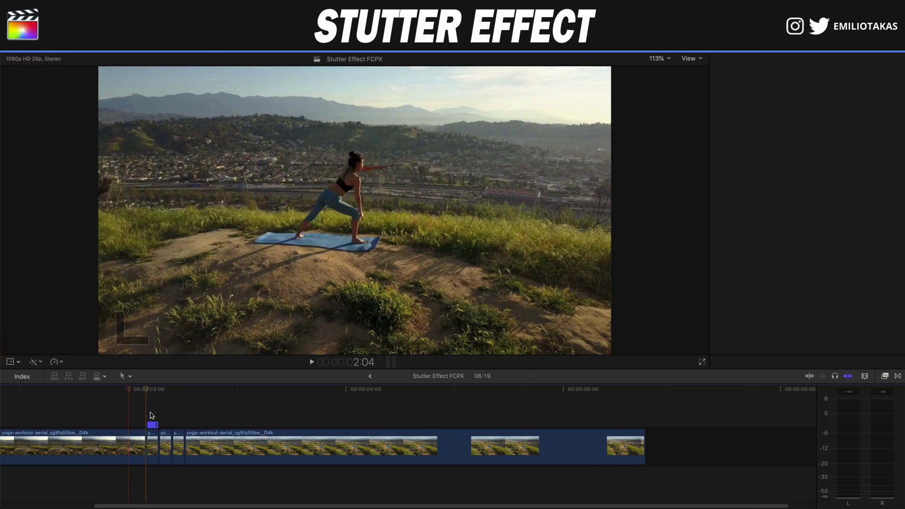
left_click(897, 376)
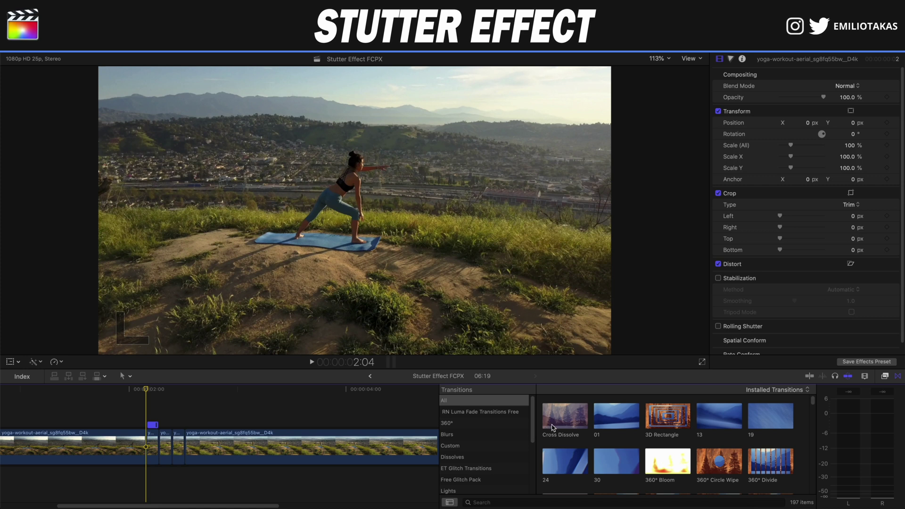
left_click_drag(573, 422, 184, 447)
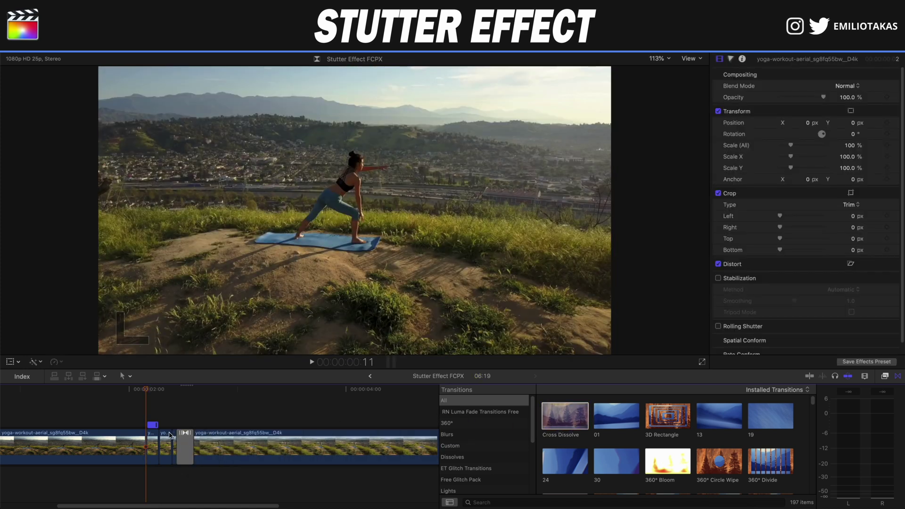
left_click(125, 414)
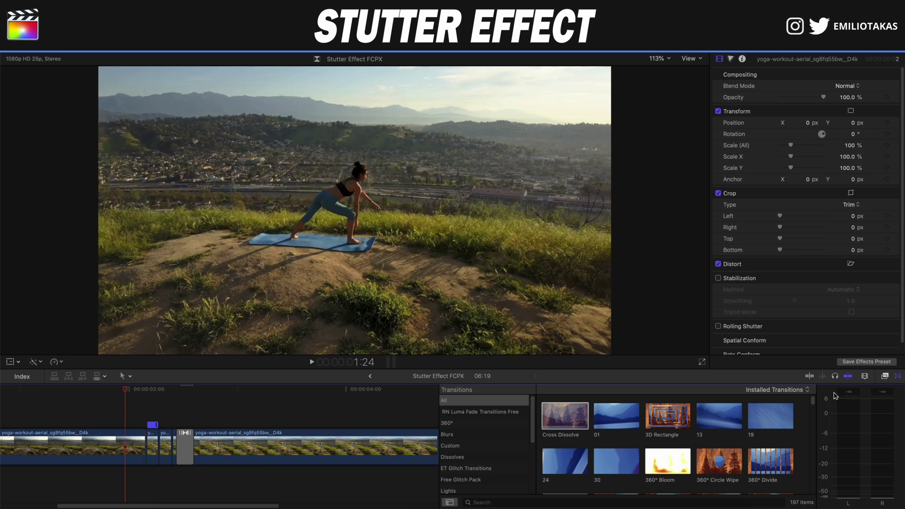
left_click(898, 376)
left_click(97, 420)
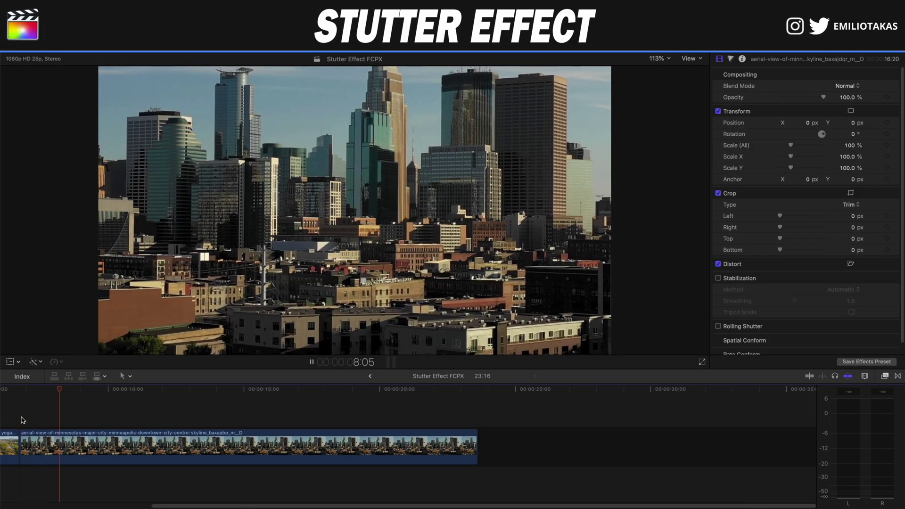
Split the city skyline clip twice and select its middle section.
key("b")
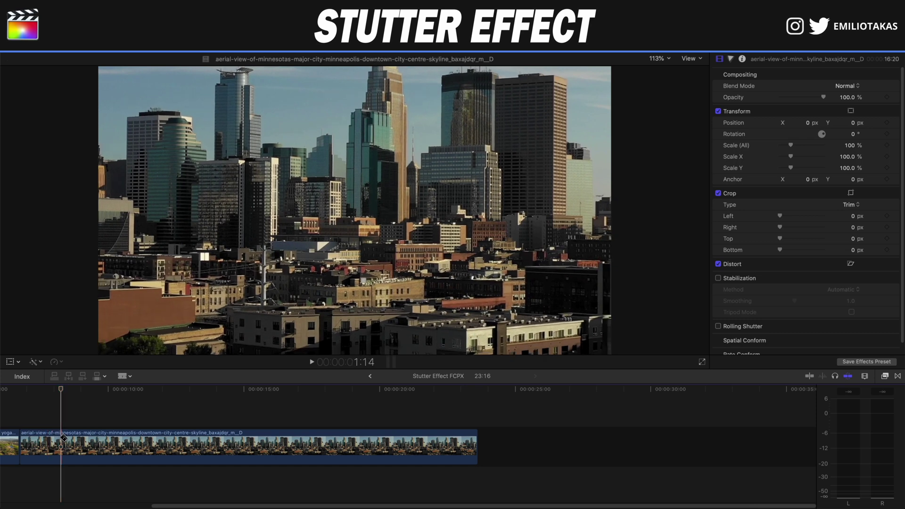
left_click(65, 438)
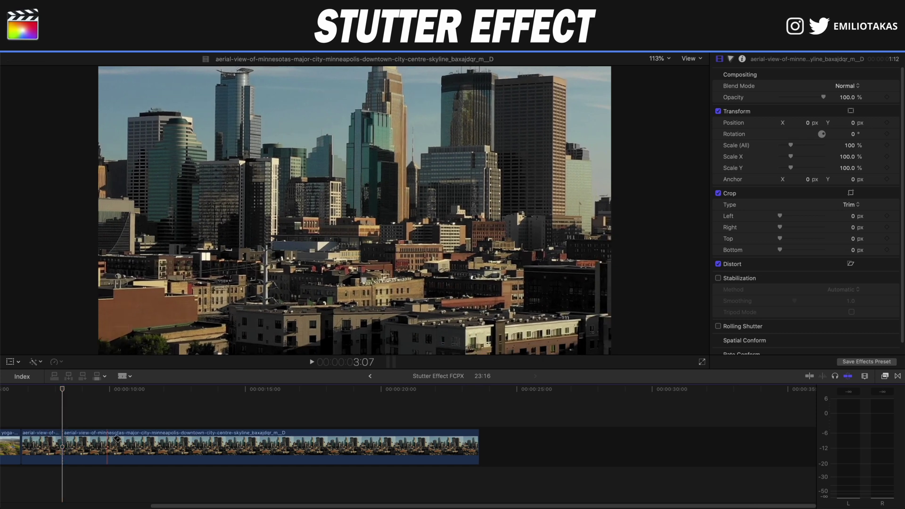
left_click(421, 443)
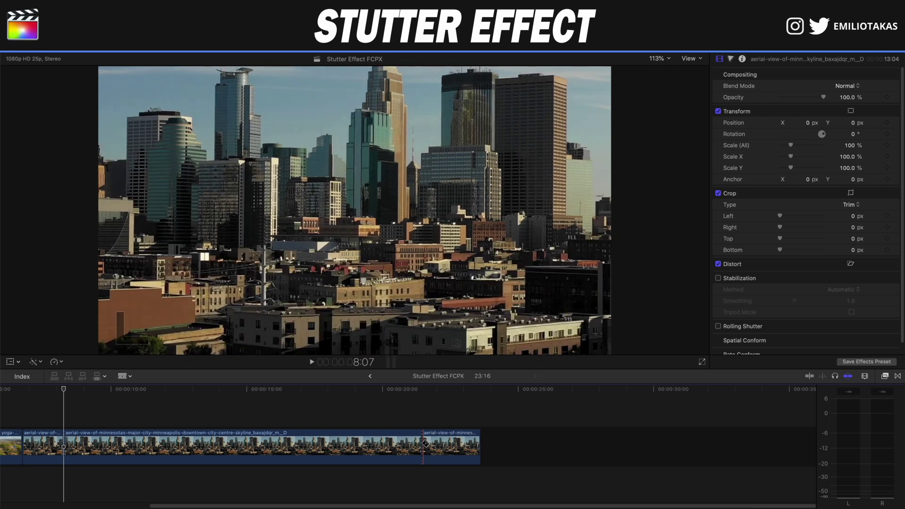
key("a")
left_click(378, 447)
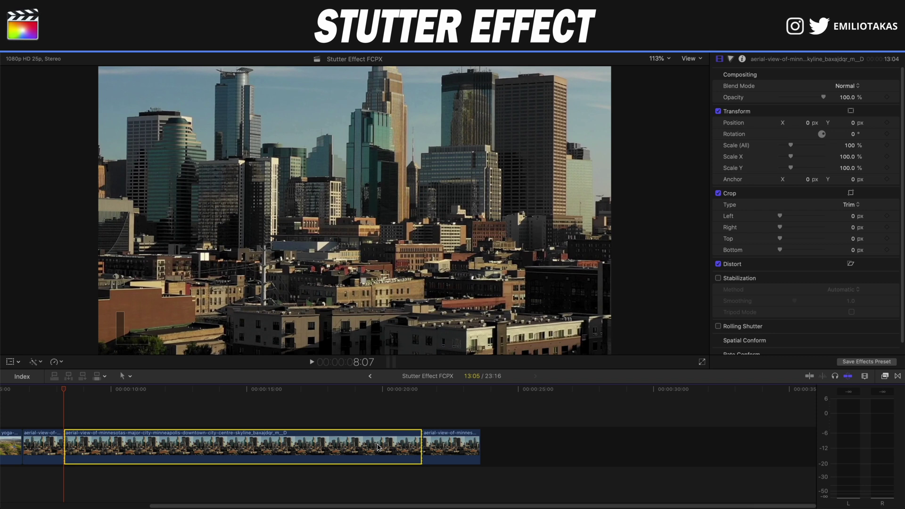
Speed the middle city skyline section up to Fast (9564%).
key("super+r")
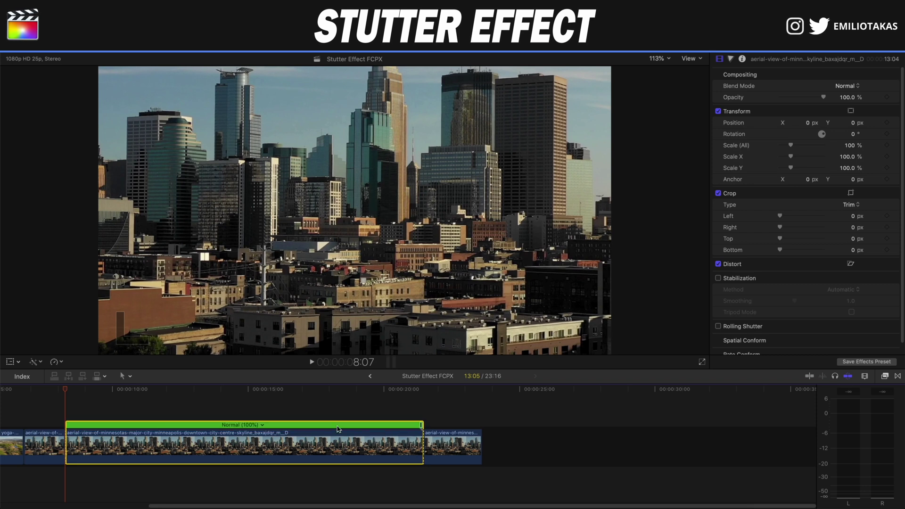
left_click(65, 409)
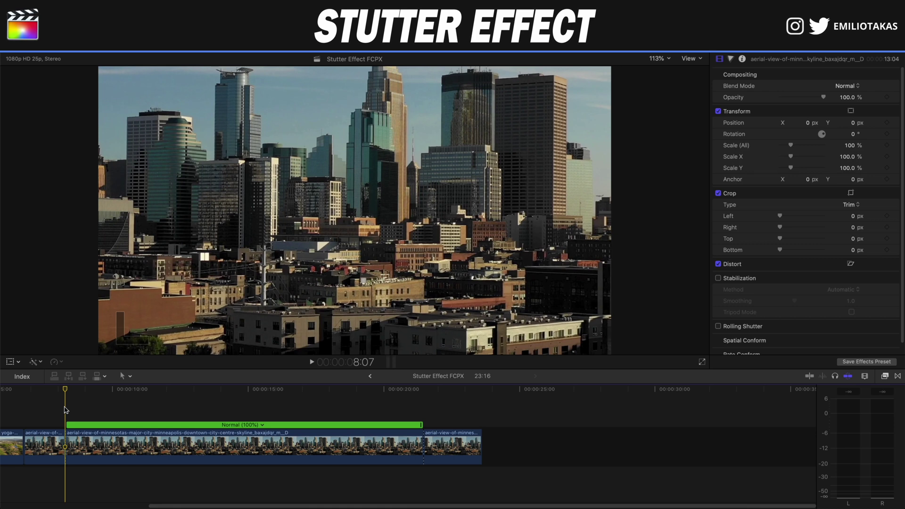
key("Right")
key("Right")
key("Right")
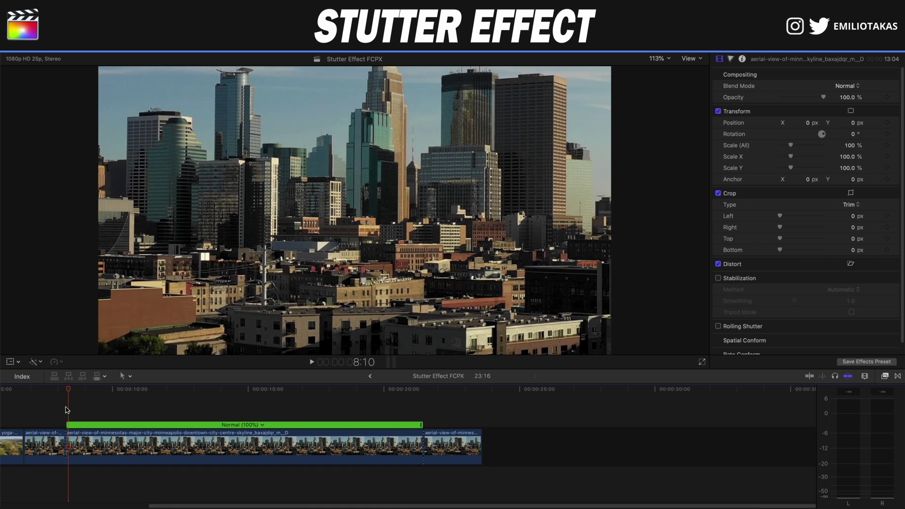
left_click_drag(422, 425, 67, 431)
Paste two three-frame stutter copies of the sped-up section at 08:10.
key("super+equal")
key("super+equal")
key("super+equal")
key("super+equal")
key("super+equal")
key("super+equal")
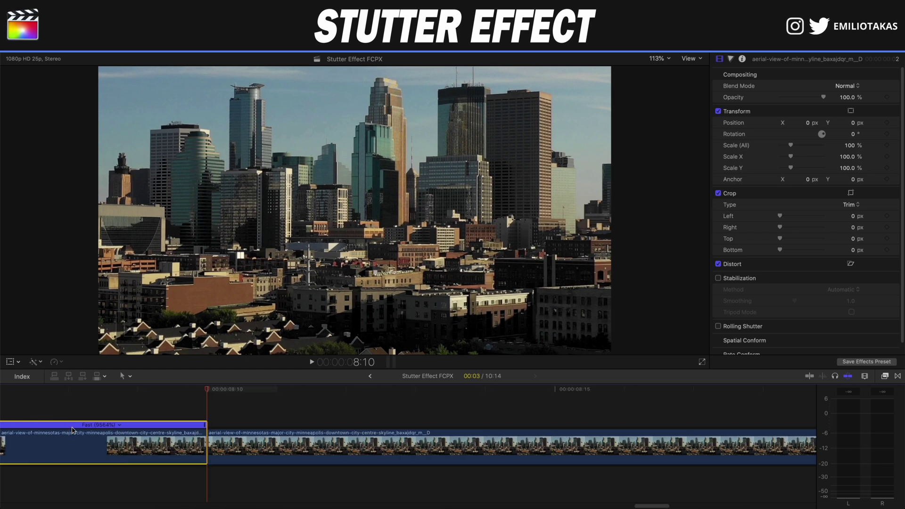
key("super+minus")
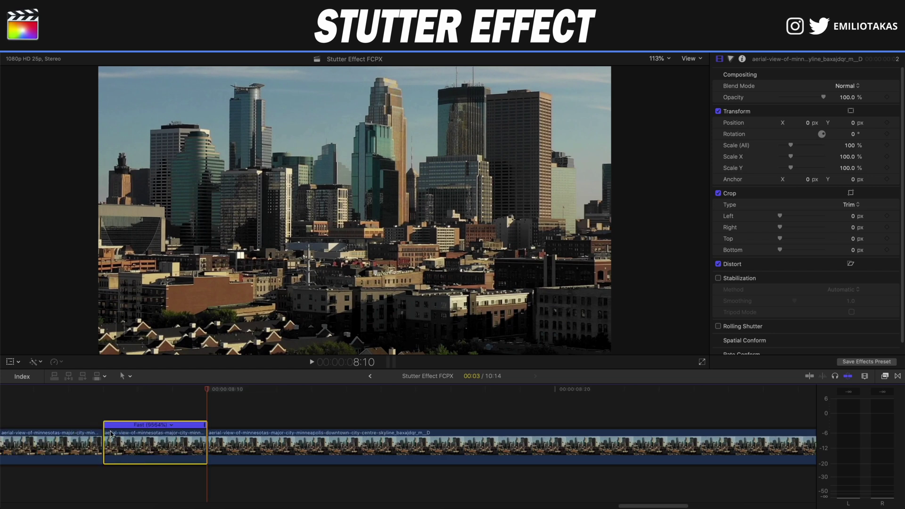
left_click(135, 414)
left_click(144, 445)
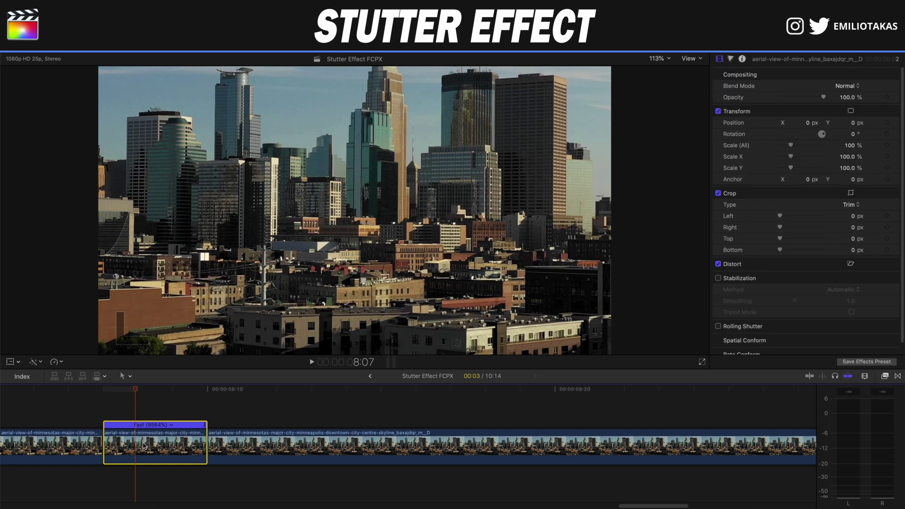
left_click(206, 414)
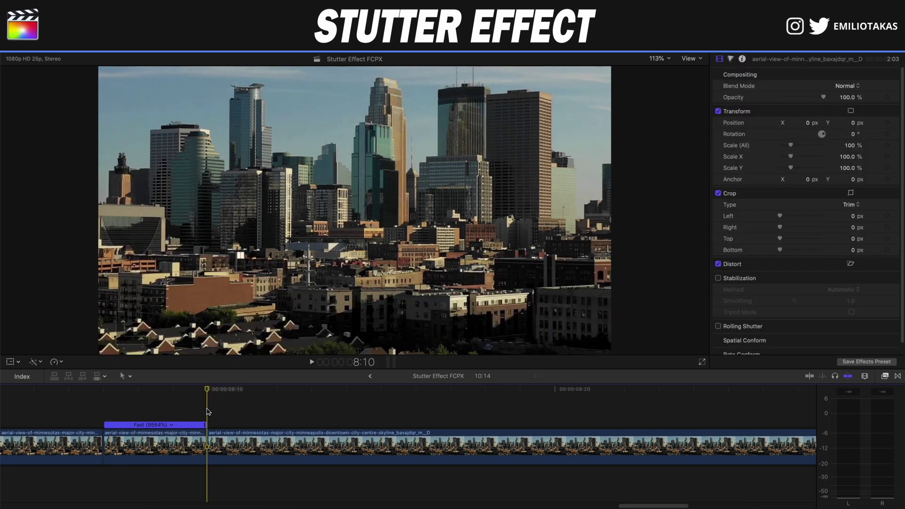
key("super+v")
key("super+v")
Insert another three-frame copy after the short stutter clips.
key("super+minus")
key("super+minus")
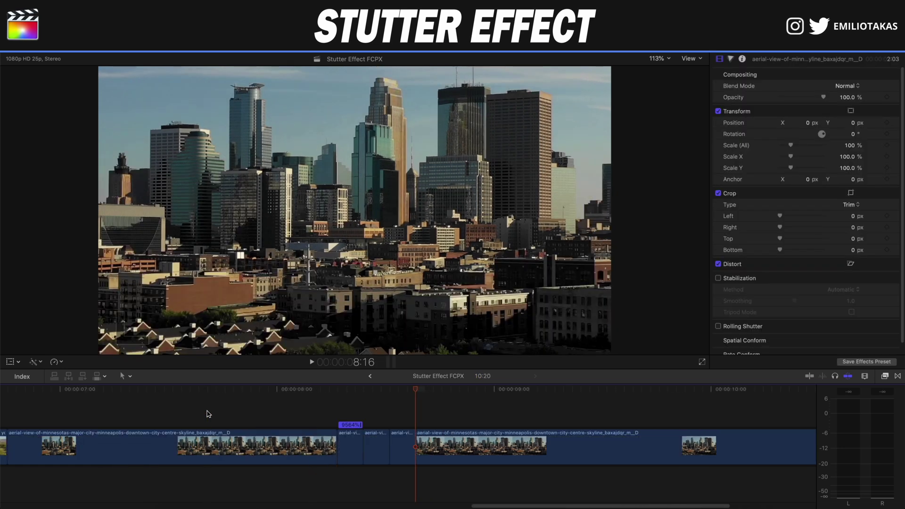
left_click(220, 418)
key("super+equal")
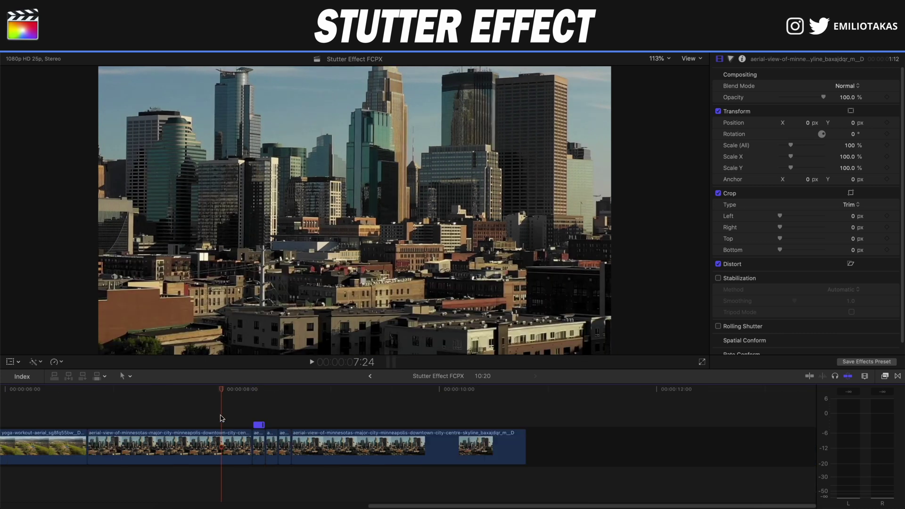
left_click(285, 432)
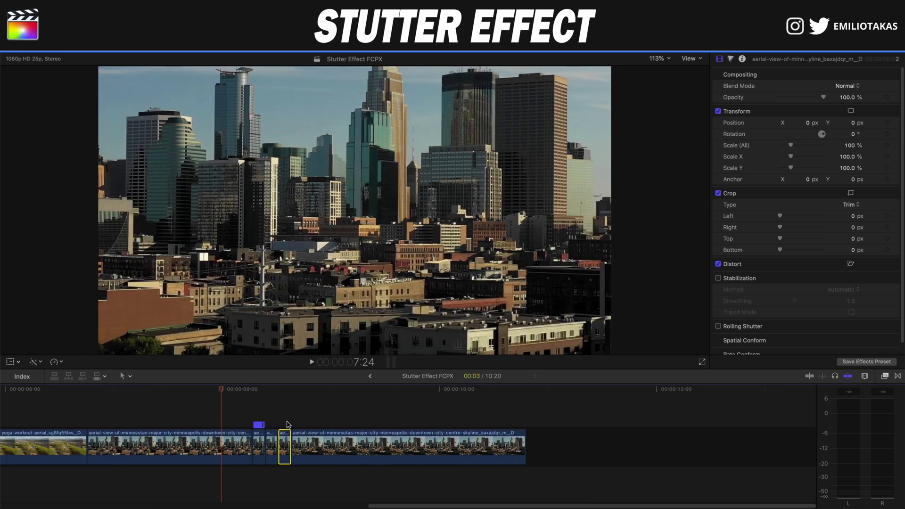
left_click(279, 430)
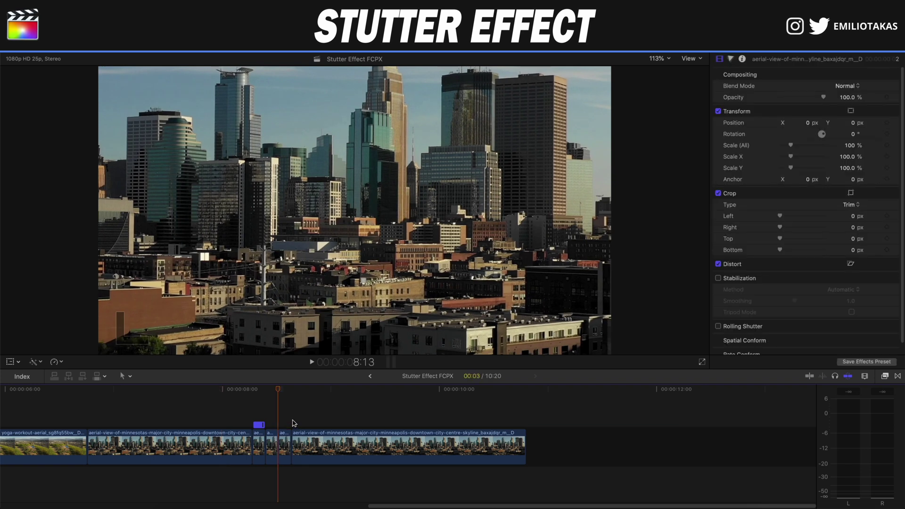
key("super+v")
Lift the new three-frame clip from the storyline and place it above the last short clip.
left_click(303, 439)
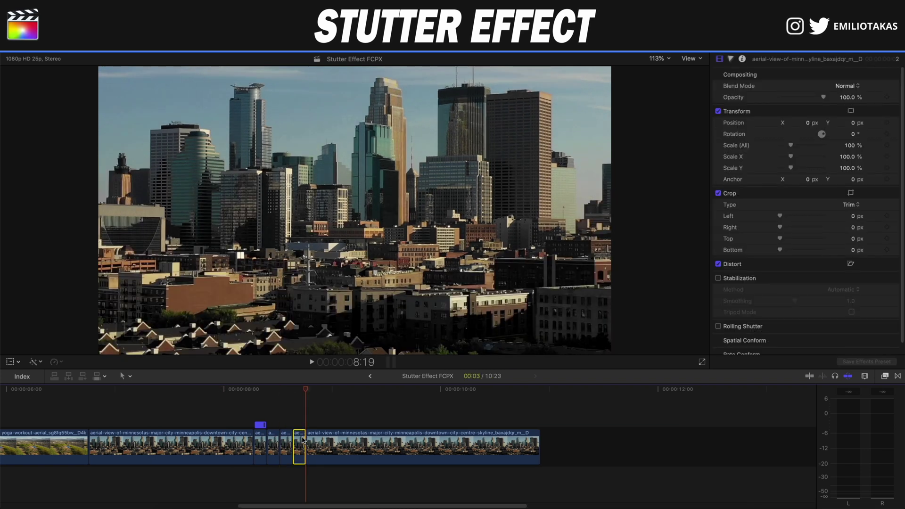
right_click(302, 441)
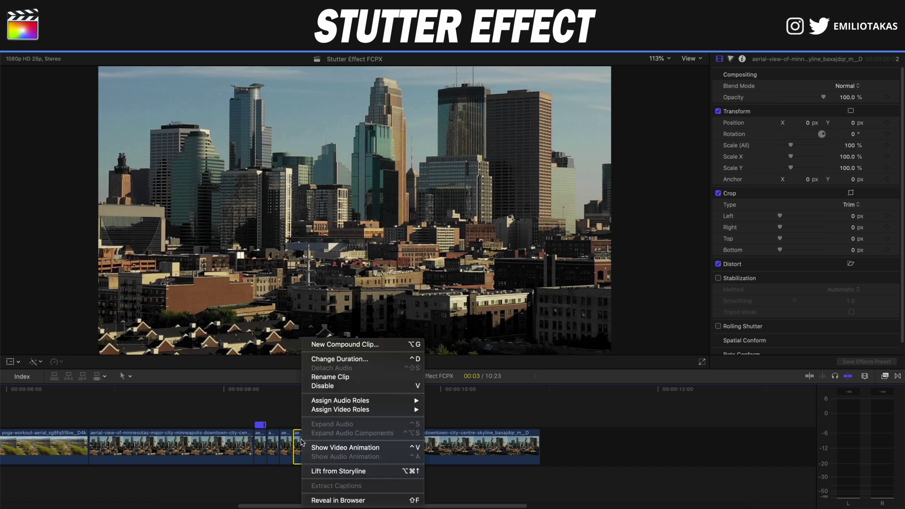
left_click(335, 470)
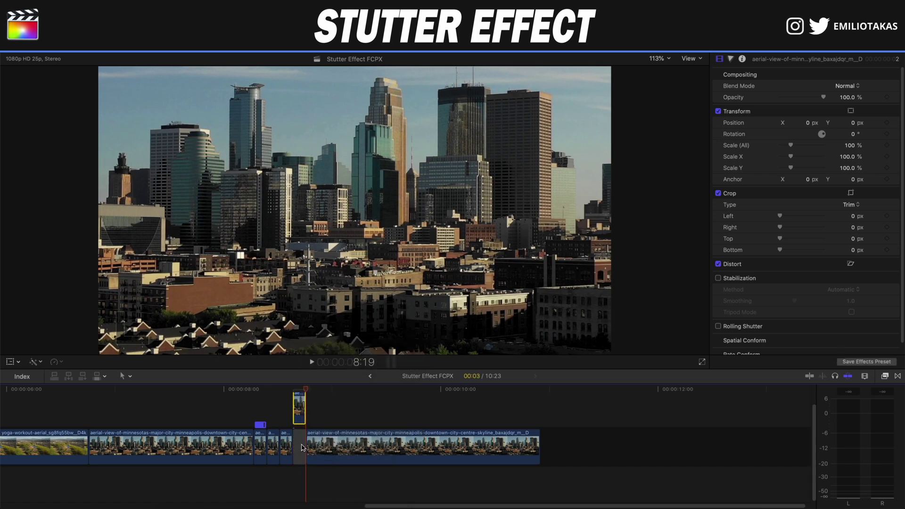
left_click_drag(298, 417, 203, 411)
Delete the empty gap left by the lifted clip.
key("super+equal")
key("super+equal")
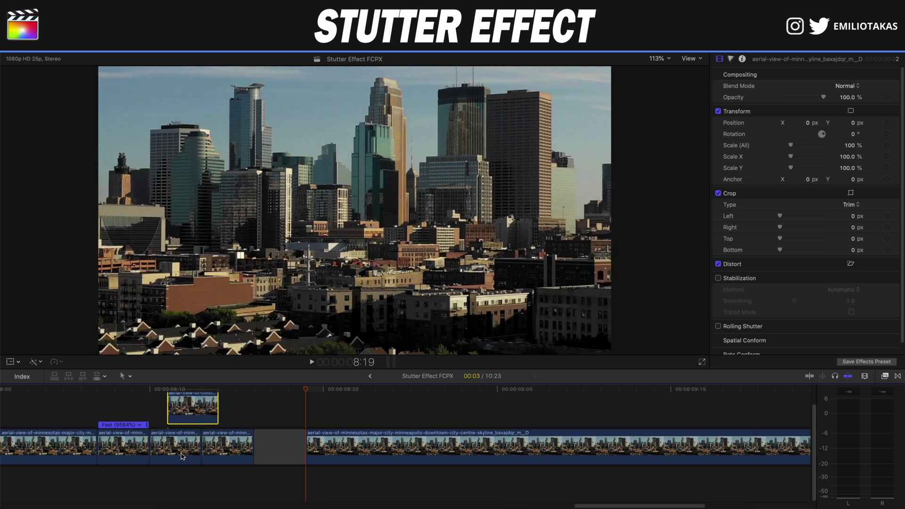
left_click(271, 449)
key("Delete")
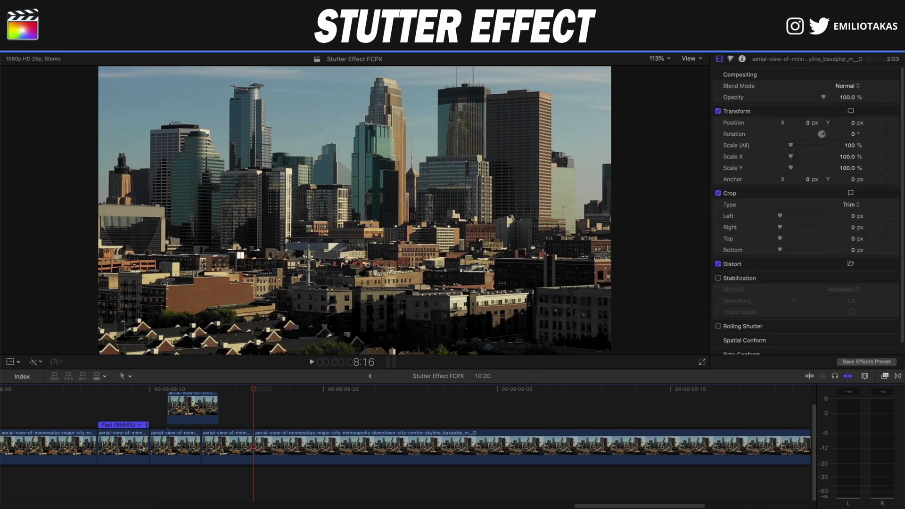
key("super+minus")
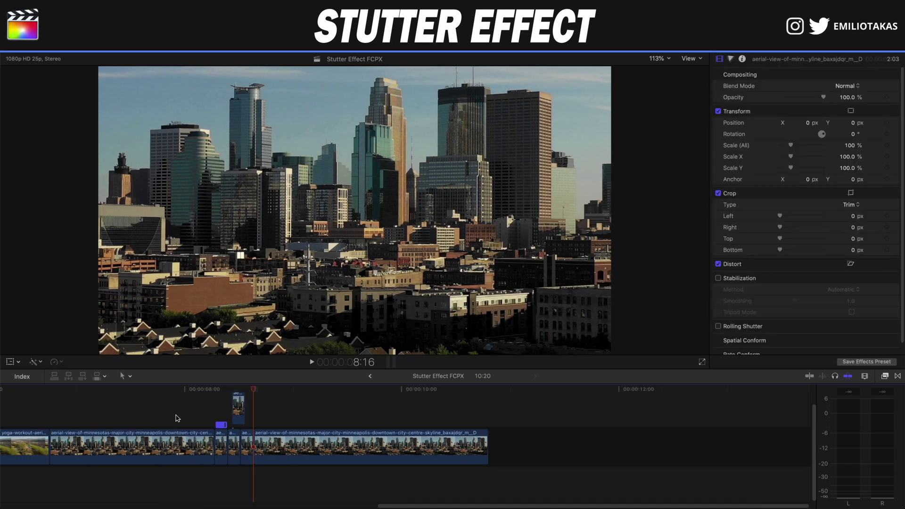
Adjust the lifted clip's opacity and play back the stutter edit.
left_click(241, 401)
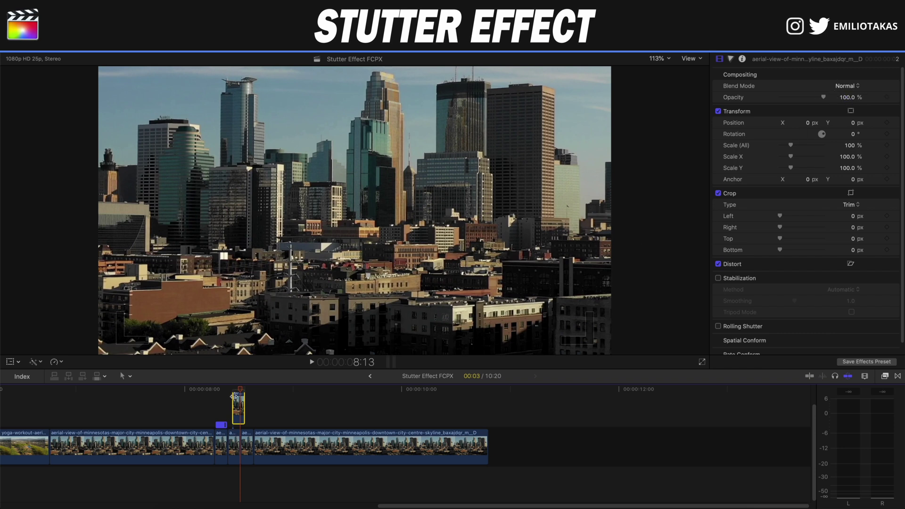
left_click(846, 98)
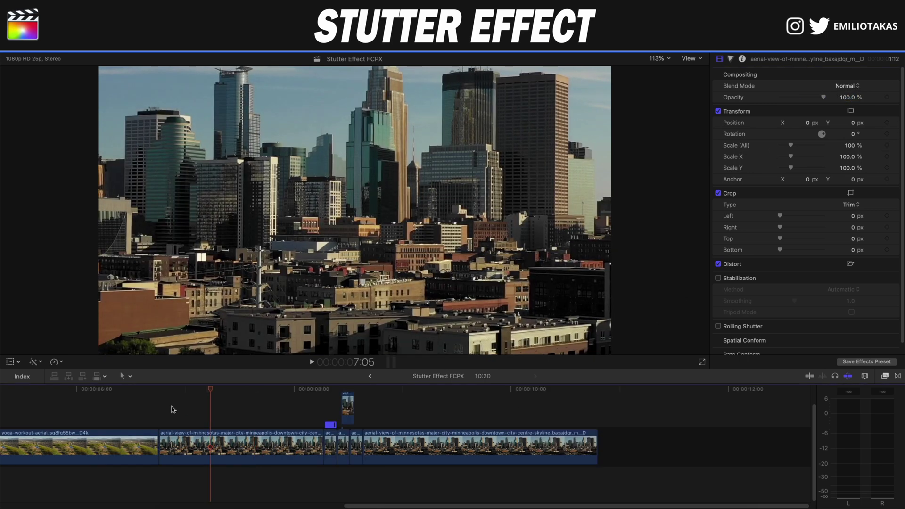
left_click(163, 409)
key("space")
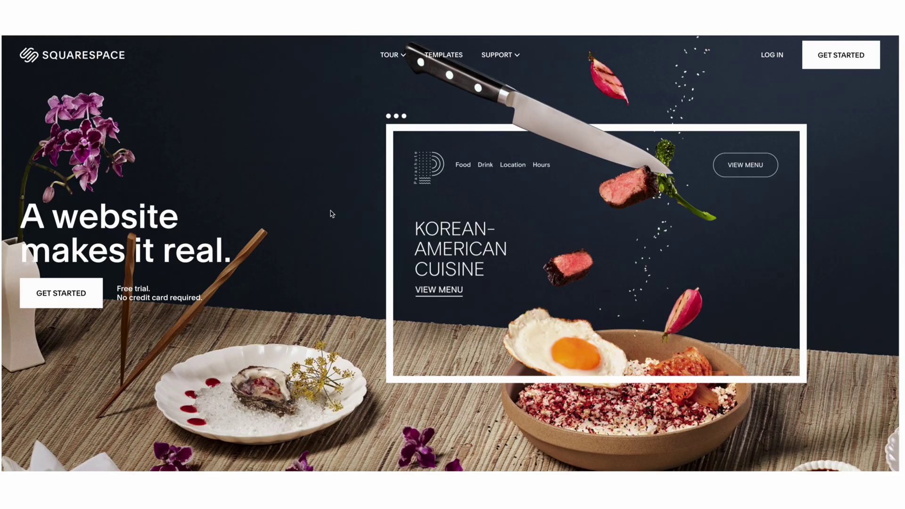
Browse Squarespace's Photography templates and preview the Balboa template.
scroll(331, 211, "down", 5)
scroll(331, 213, "down", 6)
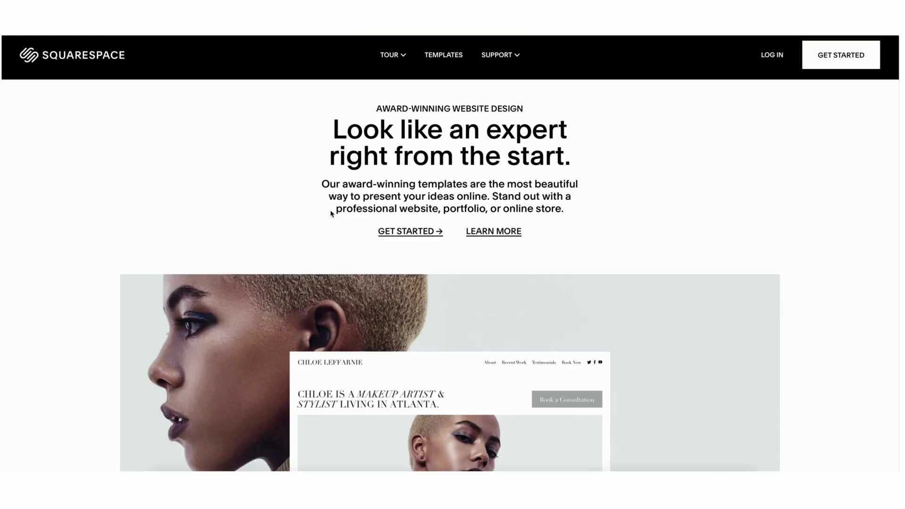
scroll(331, 213, "down", 7)
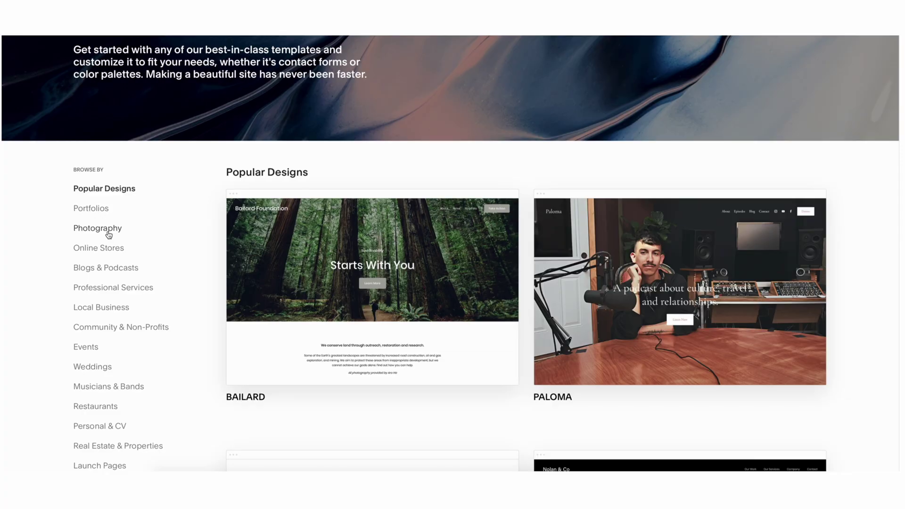
left_click(107, 231)
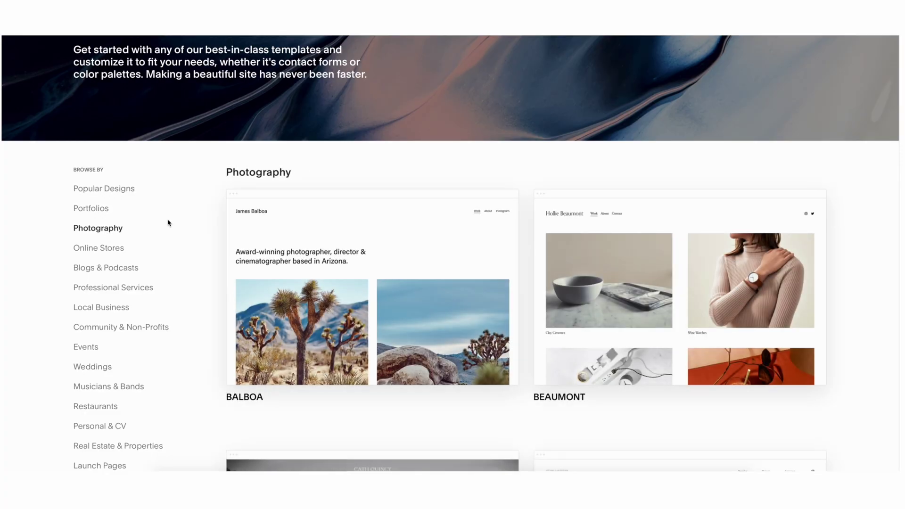
mouse_move(350, 277)
left_click(368, 300)
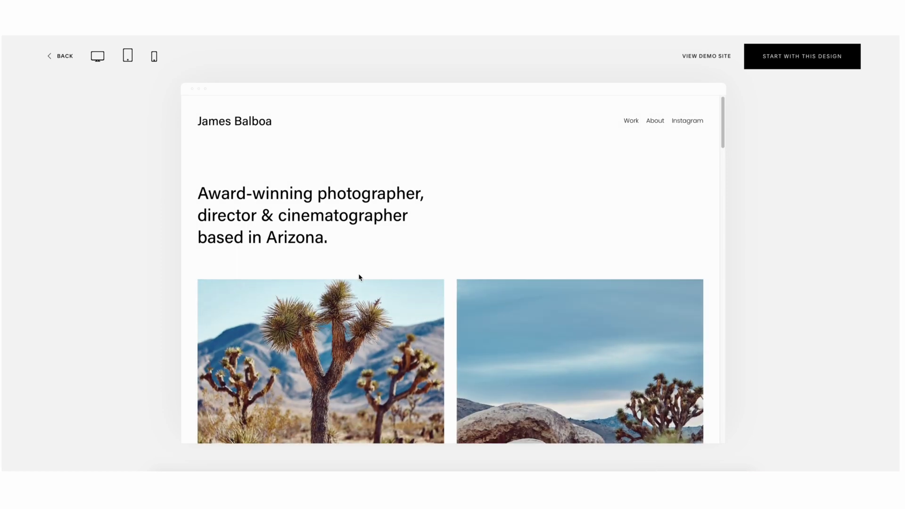
Scroll the Balboa preview, then place the playhead before the first glitch sound.
scroll(360, 277, "down", 8)
scroll(360, 277, "down", 6)
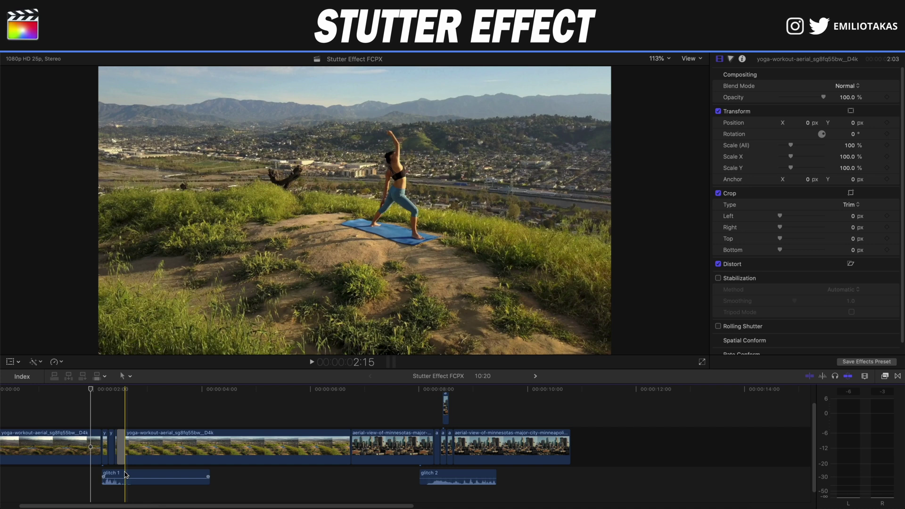
left_click(89, 410)
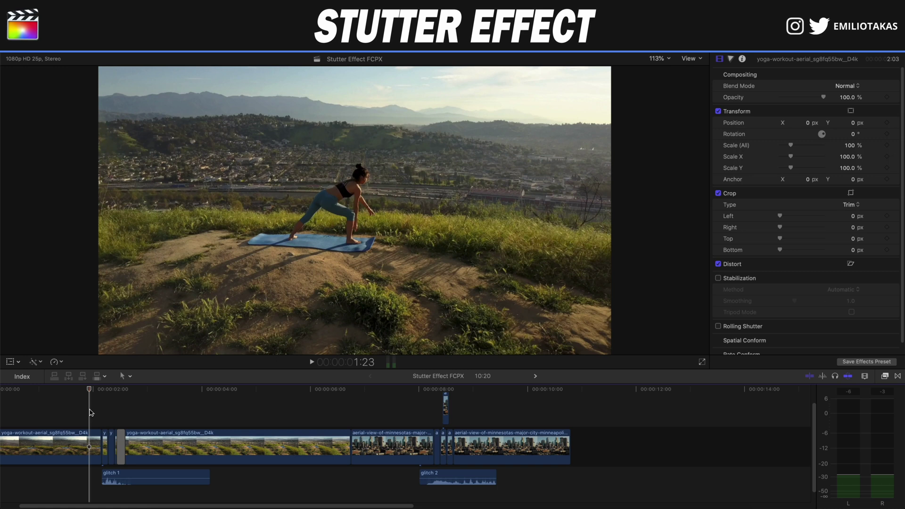